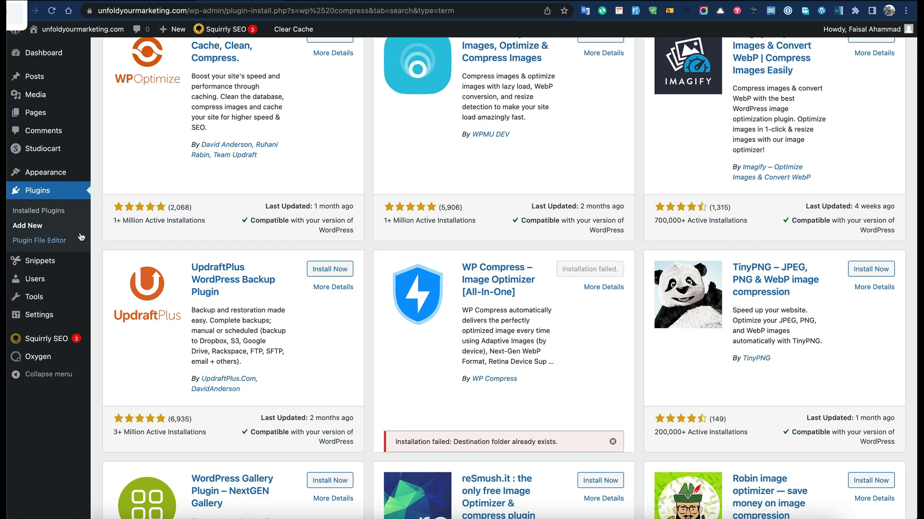
Review the site's list of installed plugins for WP Compress.
left_click(39, 210)
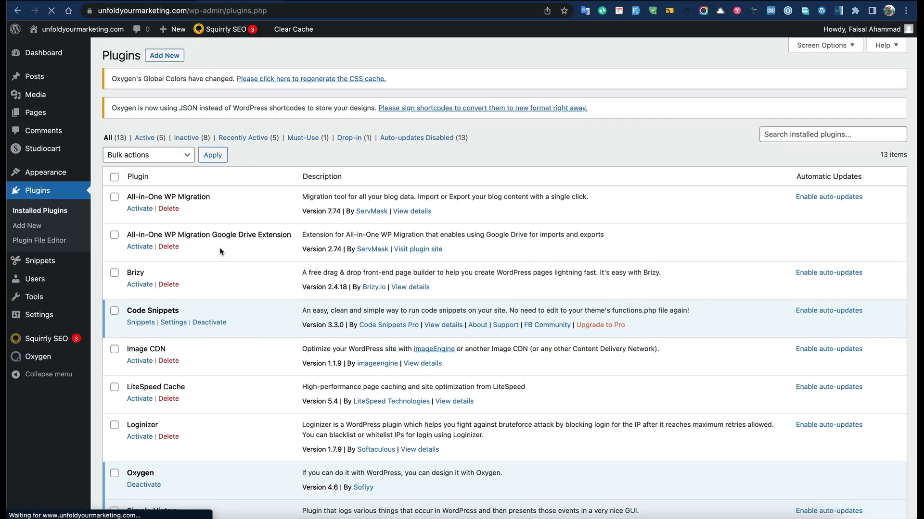
scroll(281, 434, "down", 2)
scroll(281, 434, "down", 5)
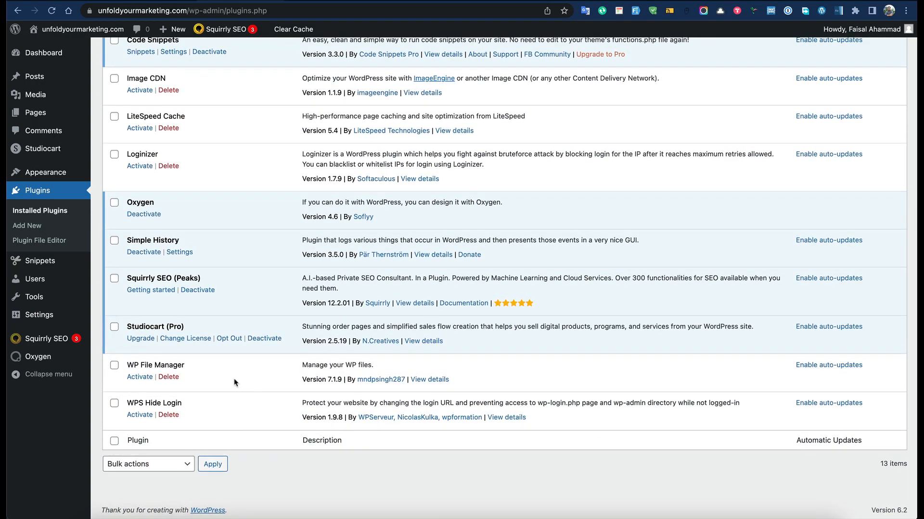
scroll(234, 383, "up", 6)
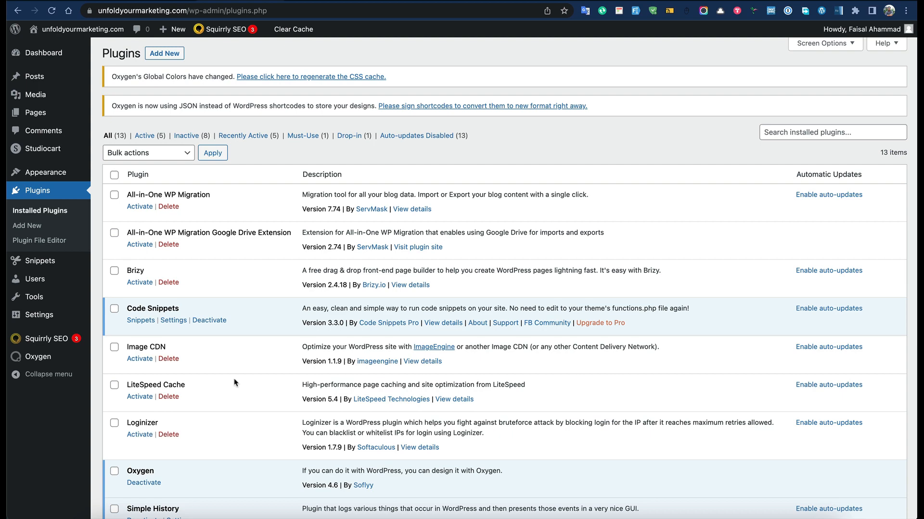
scroll(234, 383, "down", 5)
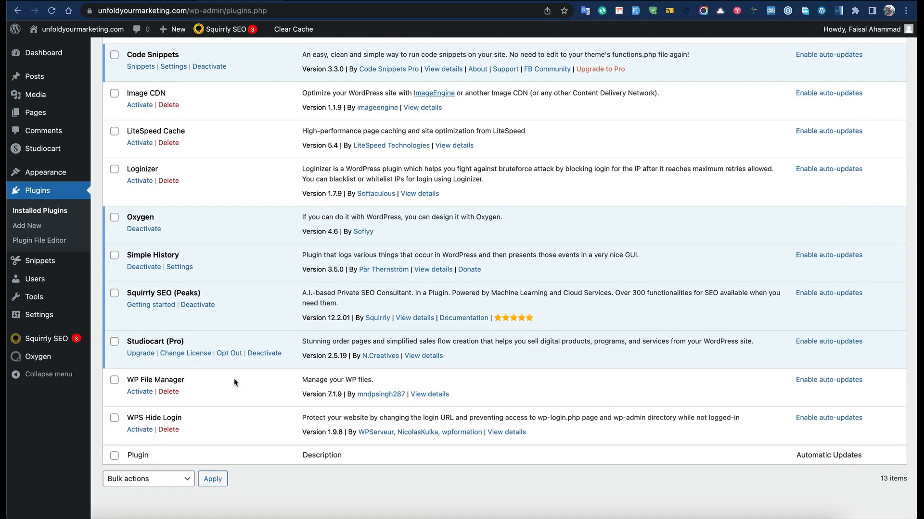
Activate the WP File Manager plugin from the installed plugins list.
triple_click(139, 381)
left_click(201, 388)
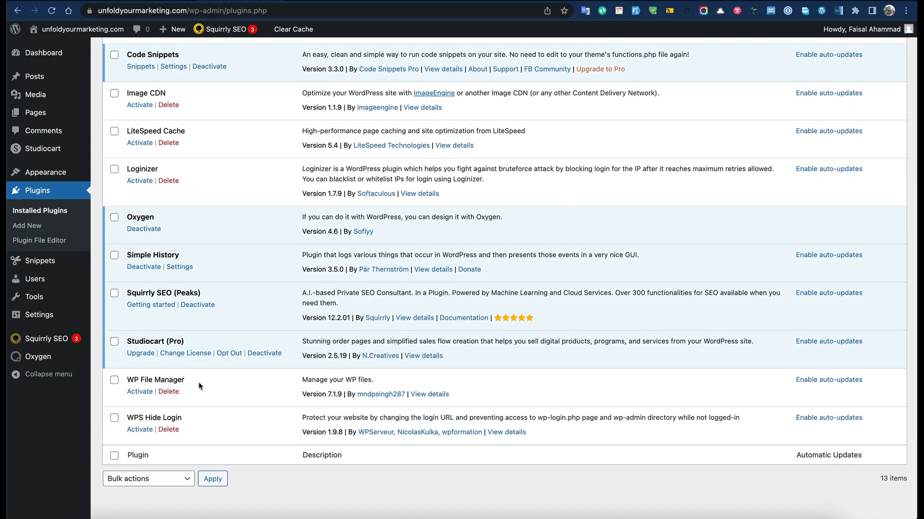
left_click(141, 394)
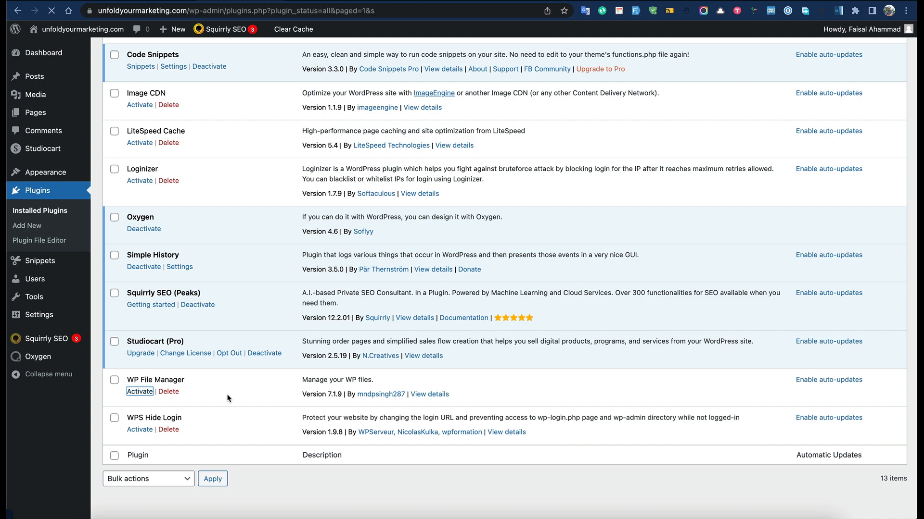
scroll(228, 398, "down", 6)
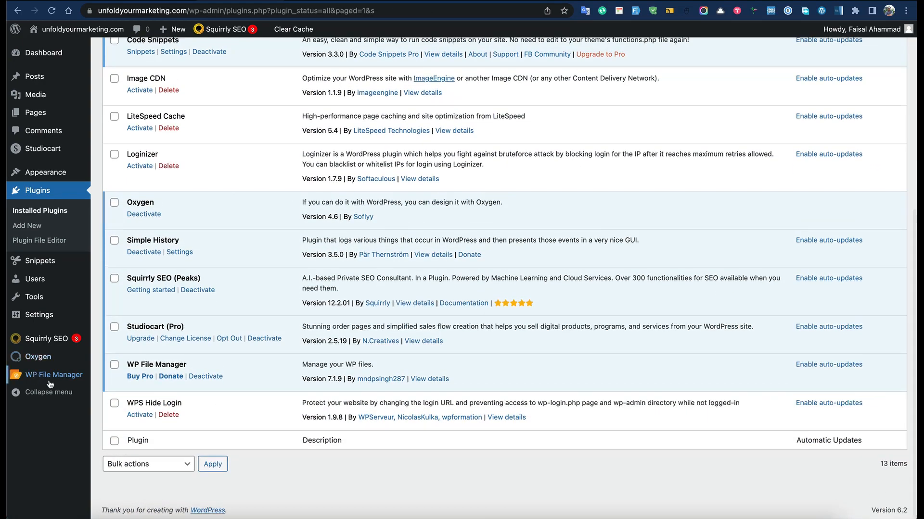
In WP File Manager, decline the welcome subscription and open the public_html/wp-content/plugins folder.
left_click(64, 380)
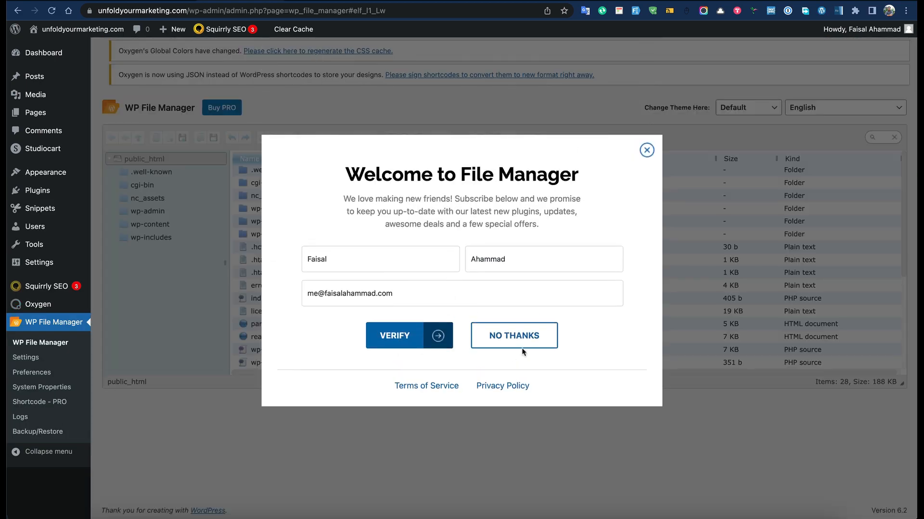
left_click(520, 343)
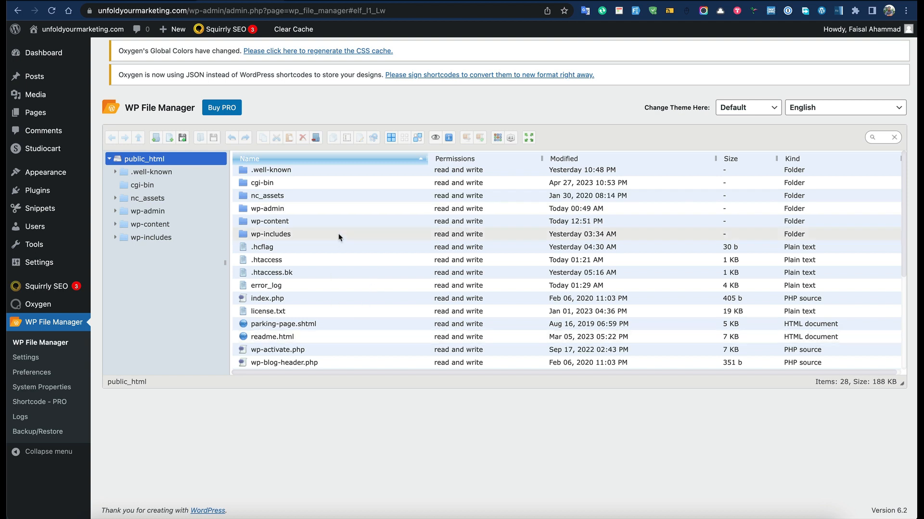
double_click(247, 221)
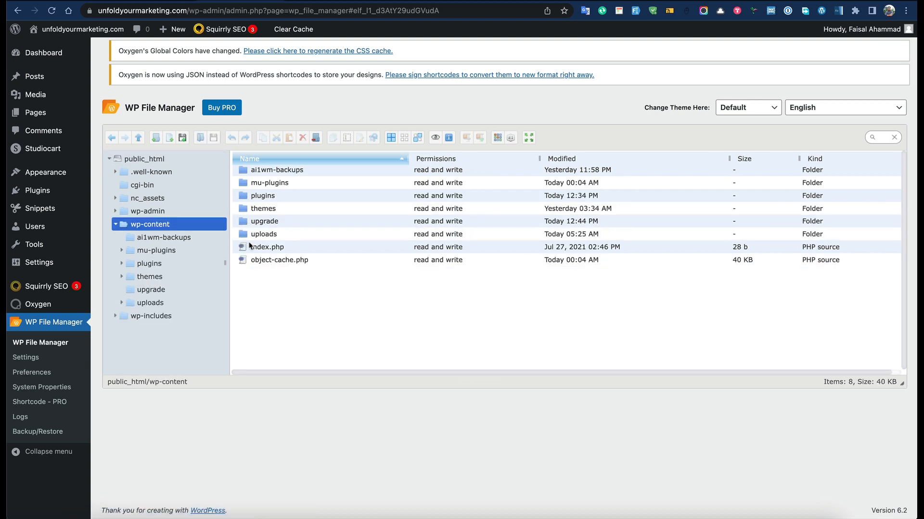
left_click(247, 197)
double_click(248, 275)
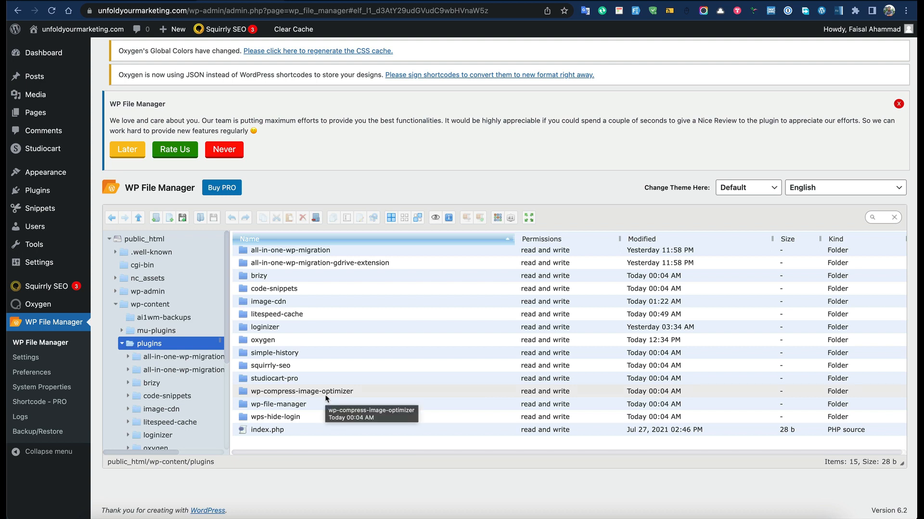
Rename the wp-compress-image-optimizer folder in wp-content/plugins as .wp-compress-image-optimizer.
left_click(286, 394)
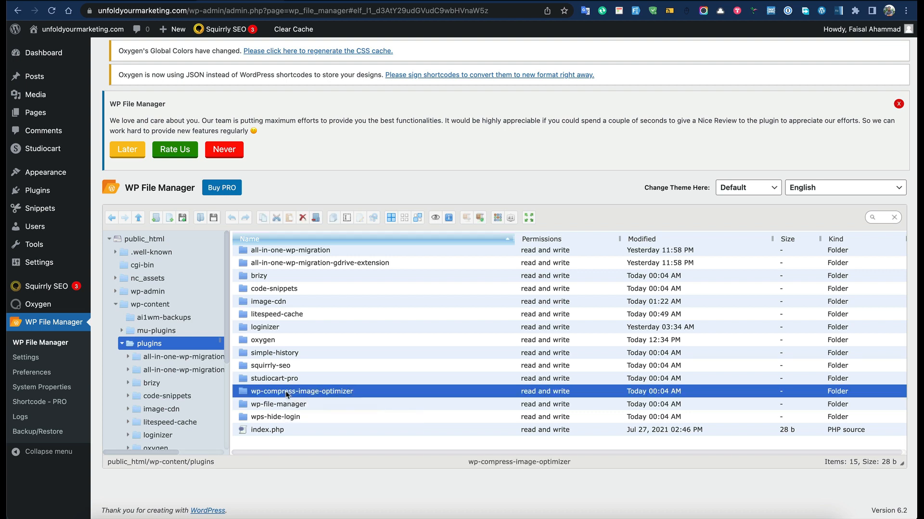
right_click(287, 395)
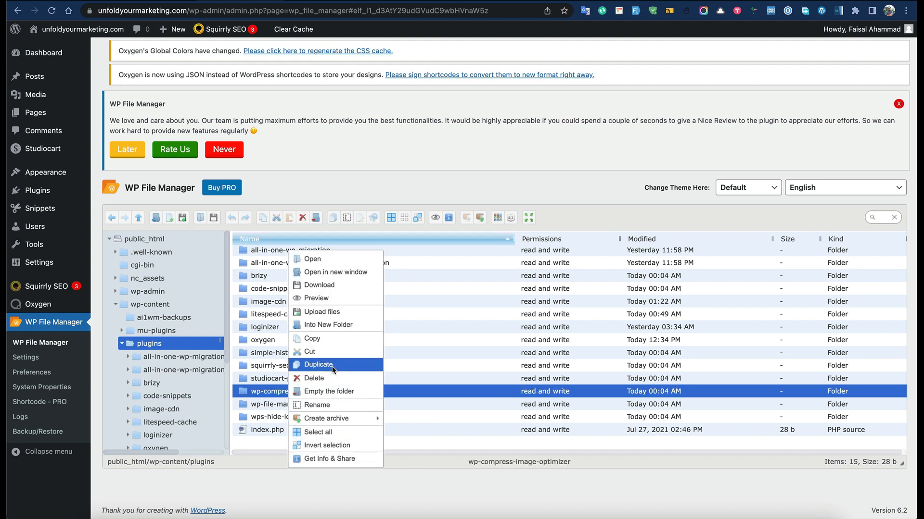
left_click(333, 407)
key("Left")
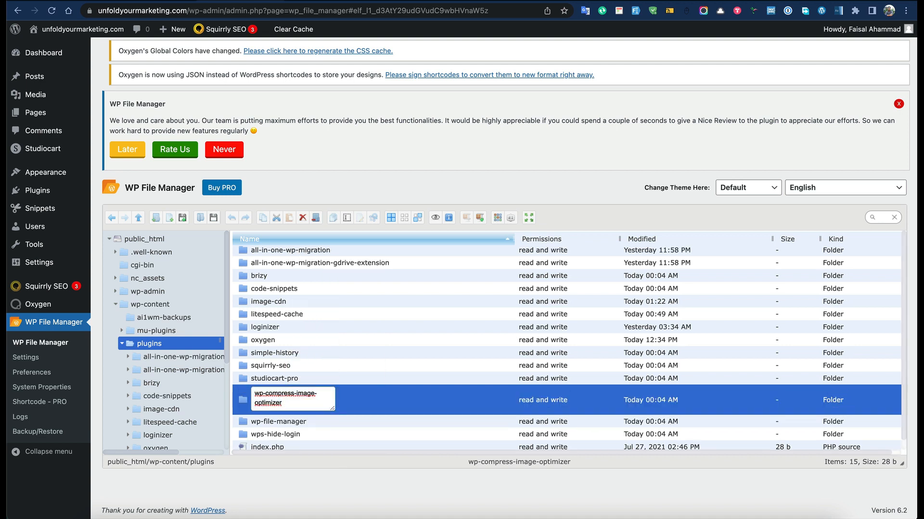
type(".")
key("Return")
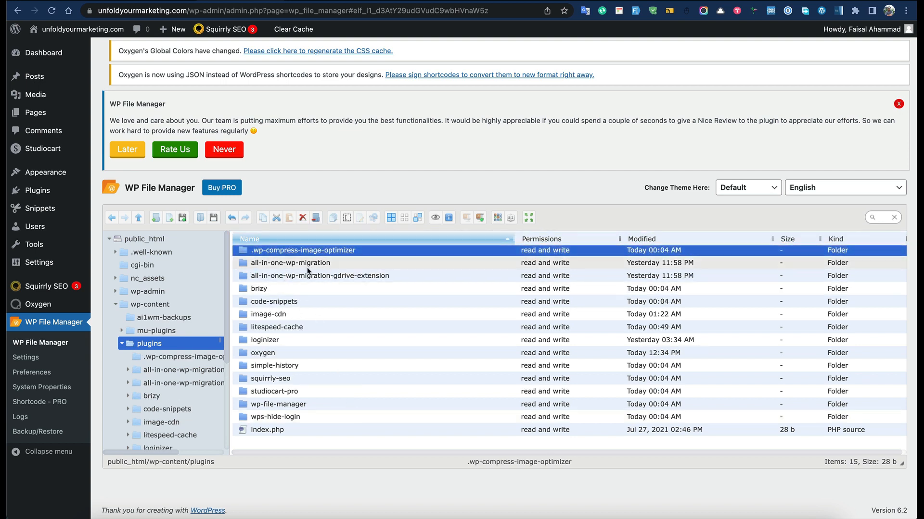
Check the installed plugins list again after renaming the plugin folder.
left_click(44, 192)
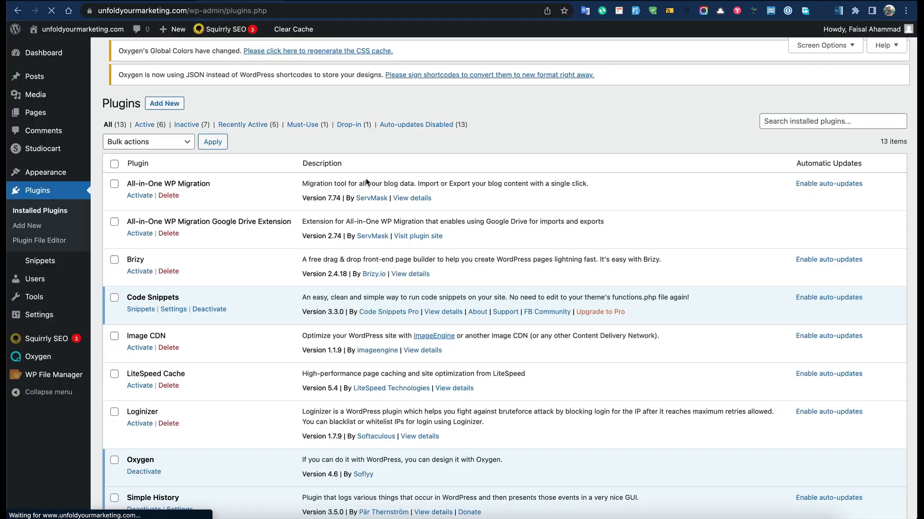
scroll(303, 390, "down", 5)
scroll(202, 389, "up", 6)
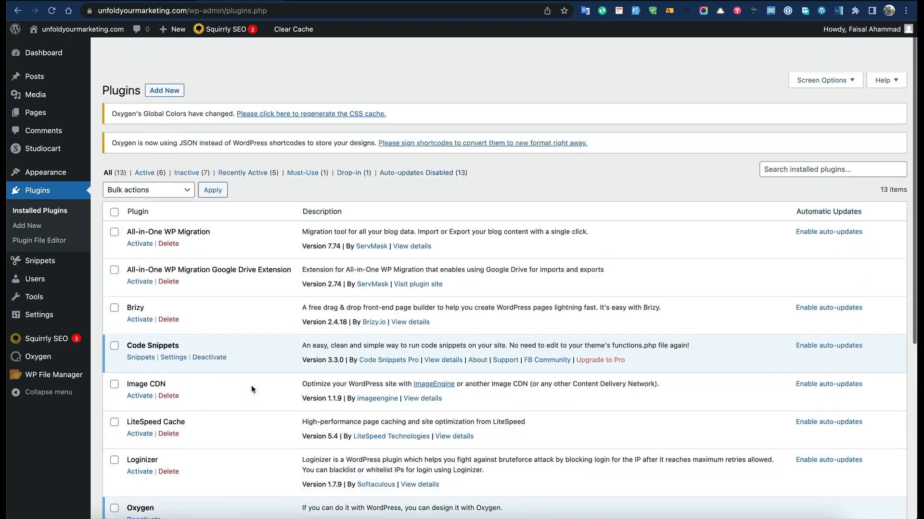
Search the add-plugins page for "wp compress" and install WP Compress – Image Optimizer [All-In-One].
left_click(167, 59)
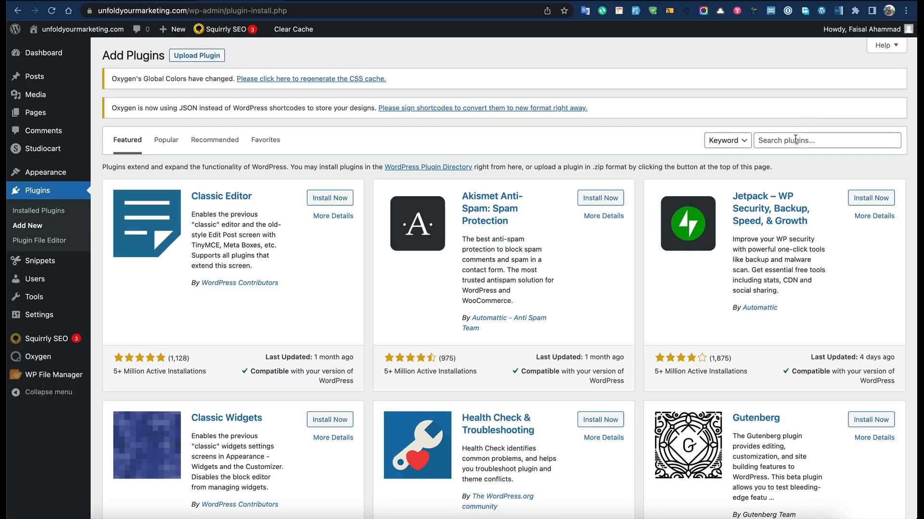
left_click(795, 140)
type("wp compl")
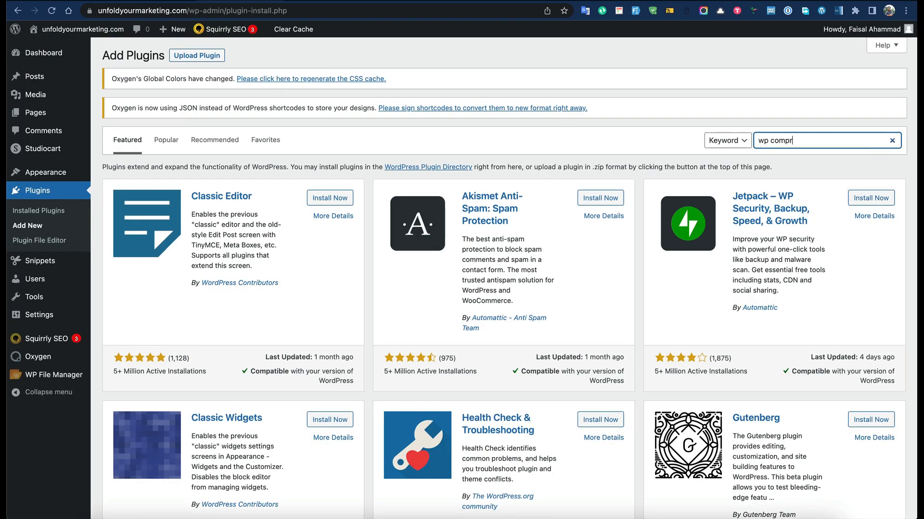
key("BackSpace")
key("BackSpace")
type("press")
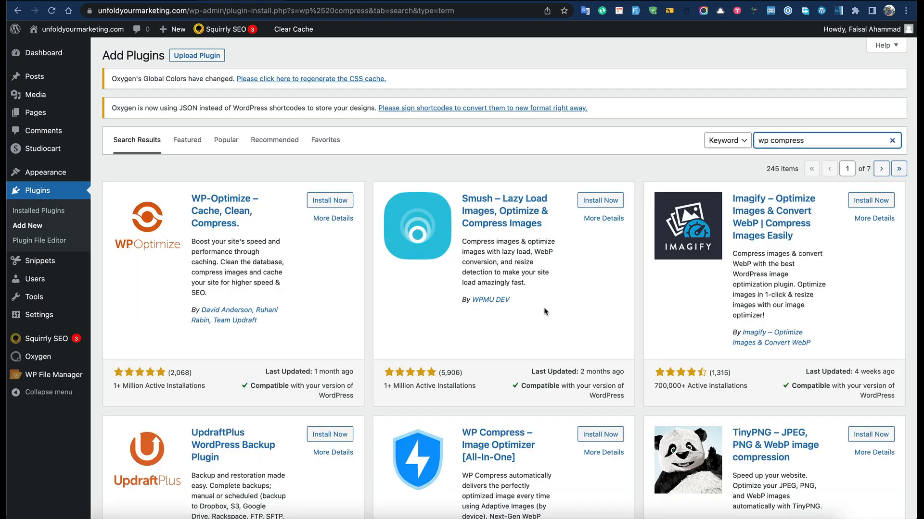
scroll(603, 299, "down", 3)
left_click(603, 274)
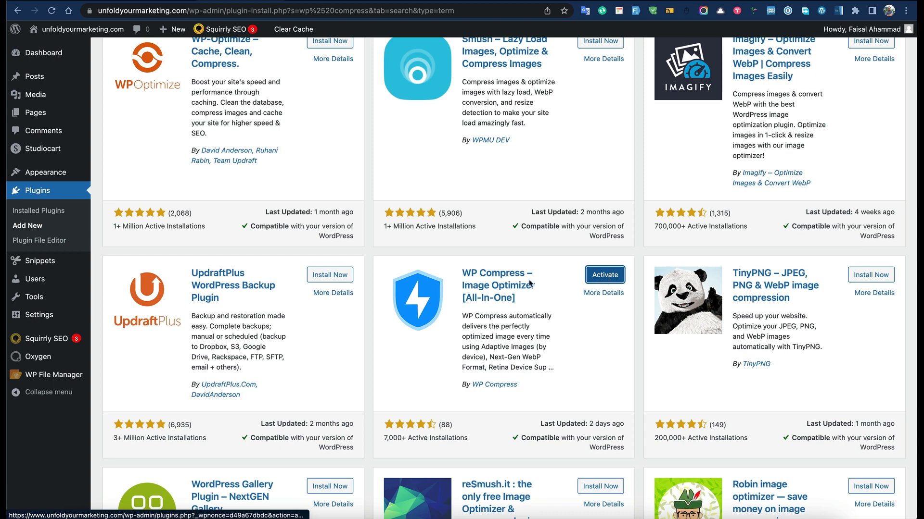
Delete the WP Compress | Image Optimizer plugin from the installed plugins list.
left_click(54, 220)
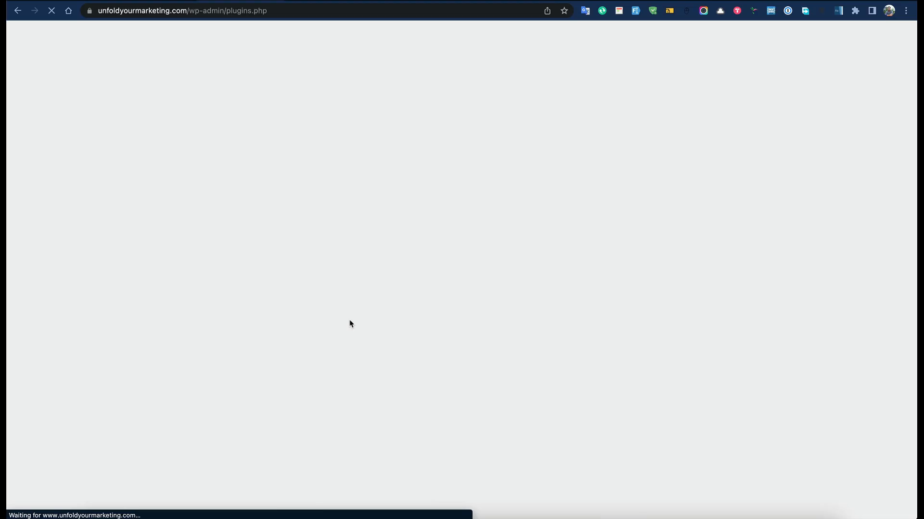
scroll(351, 324, "down", 6)
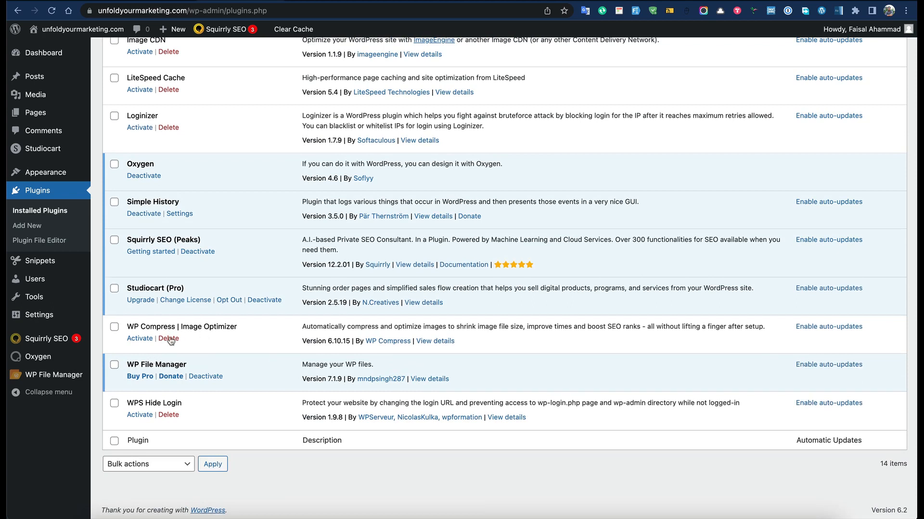
left_click(170, 339)
left_click(543, 76)
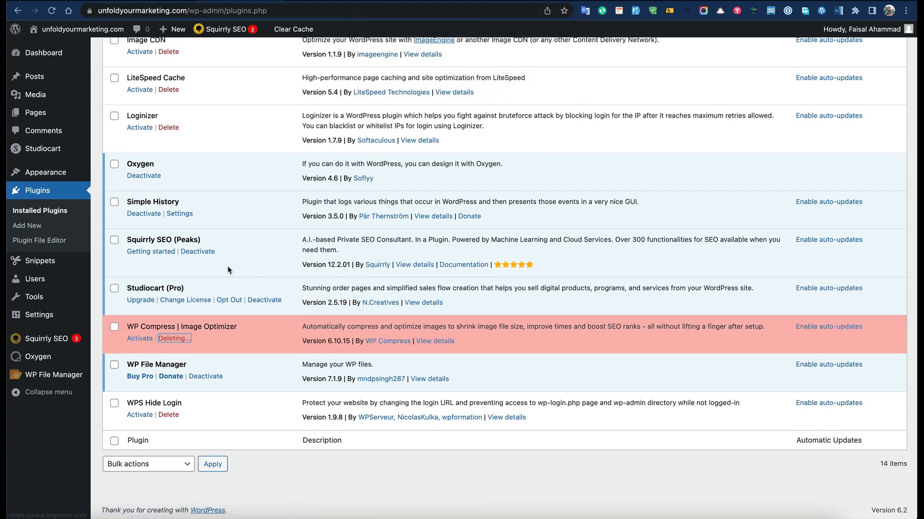
In WP File Manager, rename the .wp-compress-image-optimizer folder back to wp-compress-image-optimizer.
left_click(54, 374)
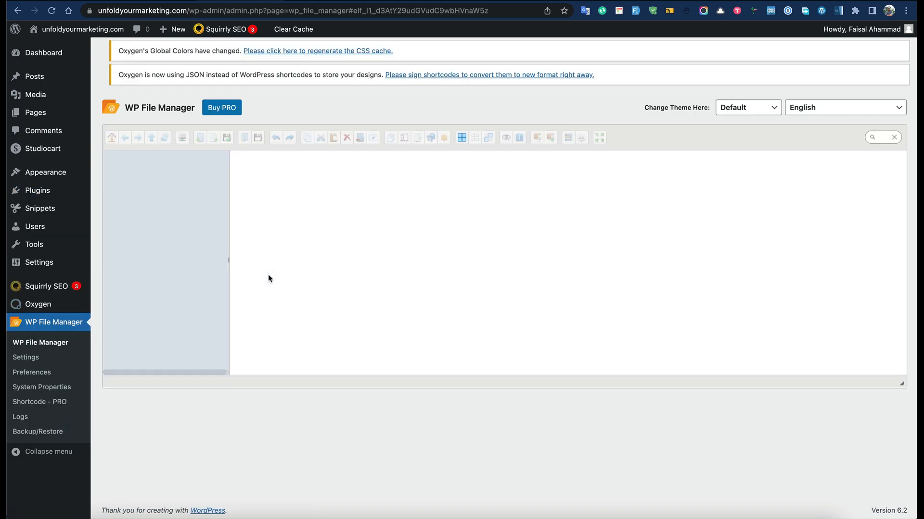
left_click(262, 175)
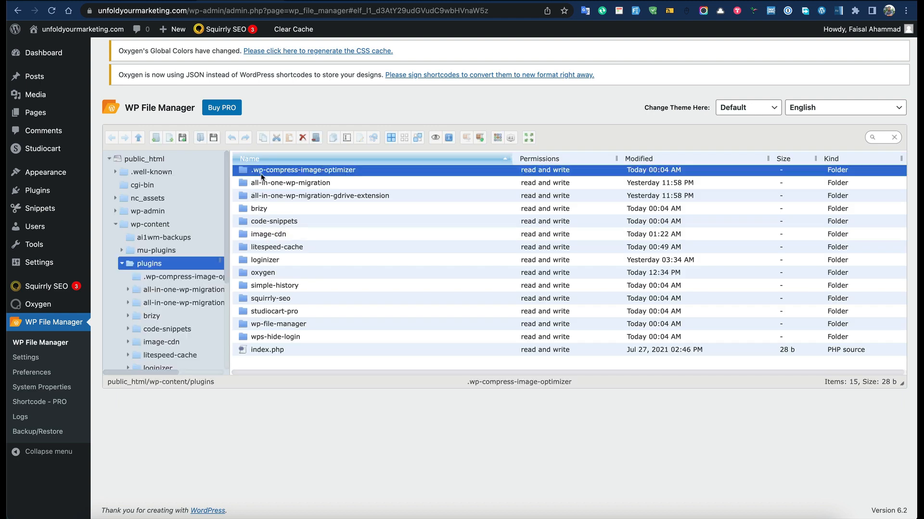
right_click(263, 177)
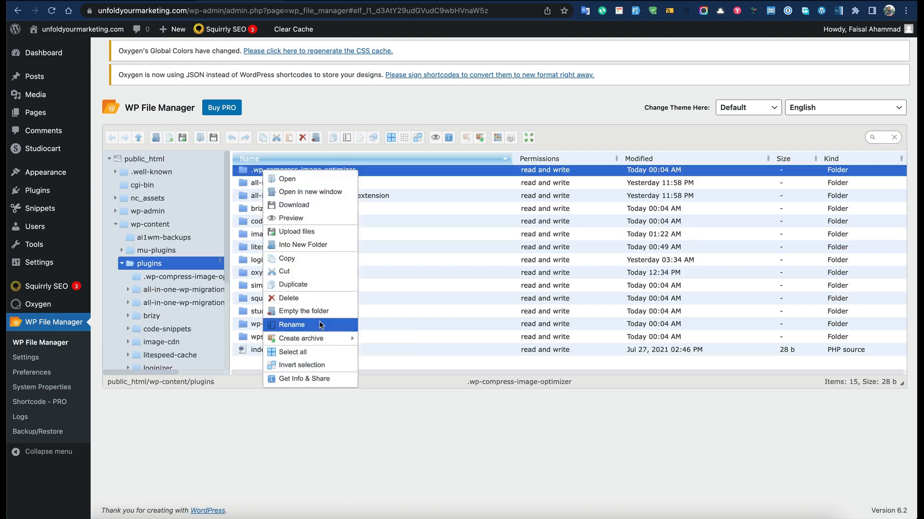
left_click(319, 321)
key("Left")
key("Delete")
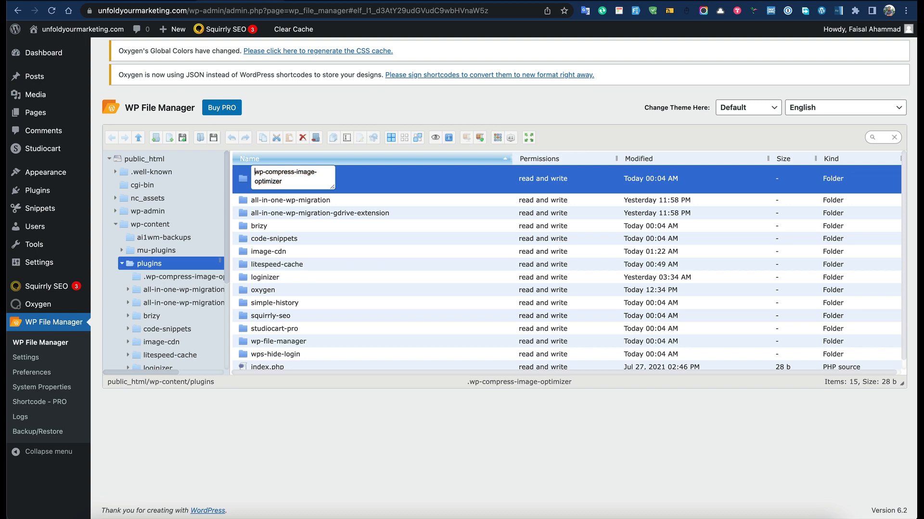
key("Return")
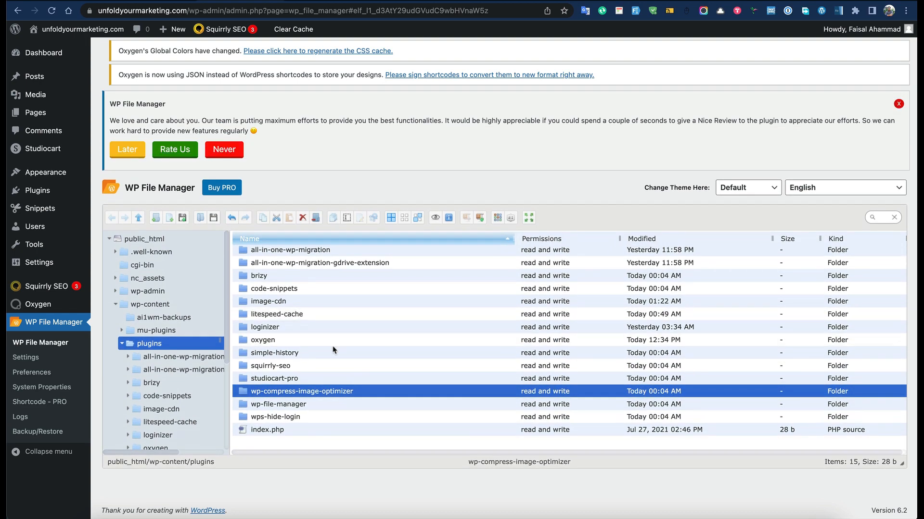
left_click(336, 353)
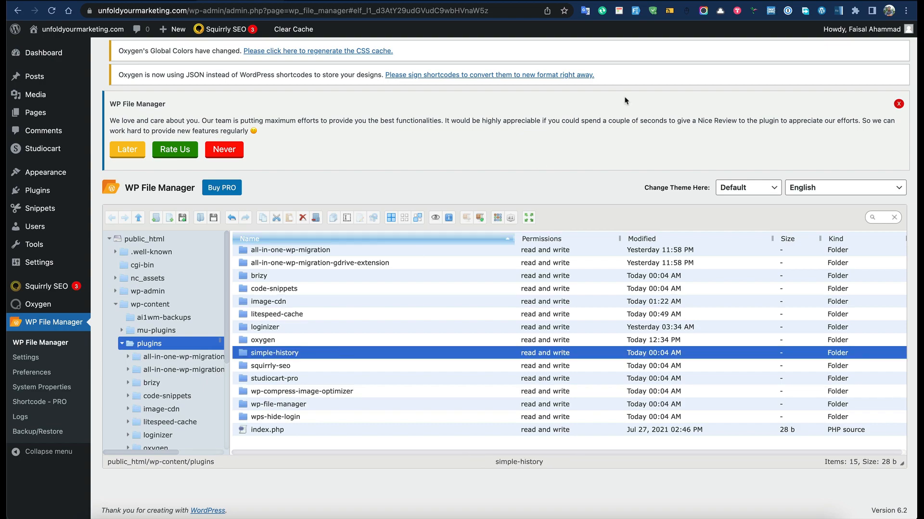
Open the WordPress.org plugin directory at wordpress.org/plugins in a new browser tab.
left_click(838, 11)
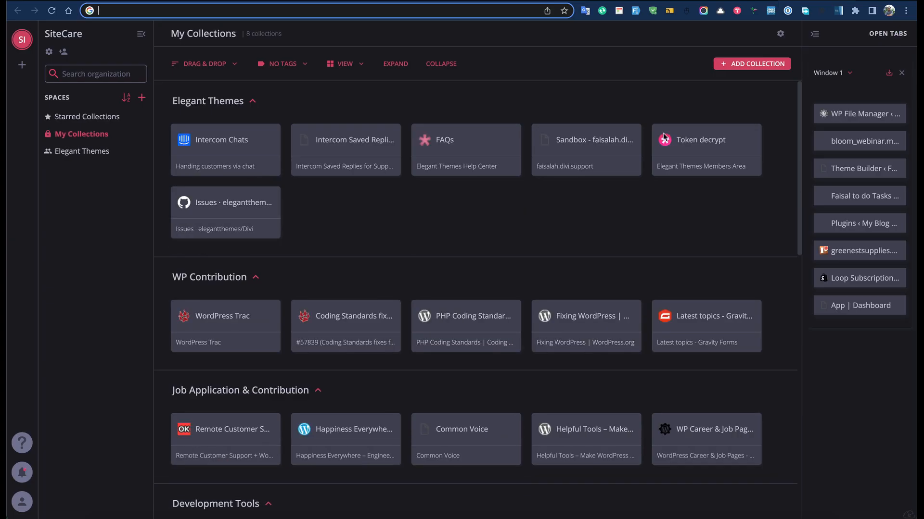
type("wor")
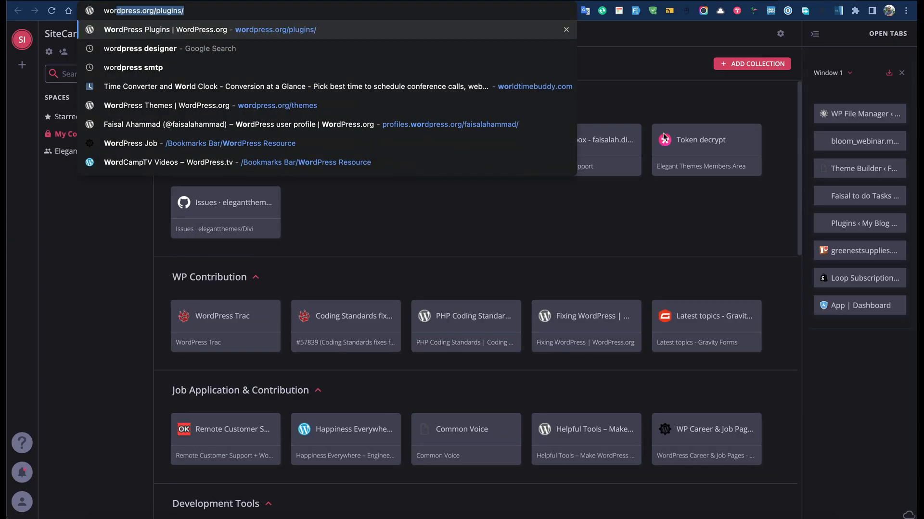
key("Return")
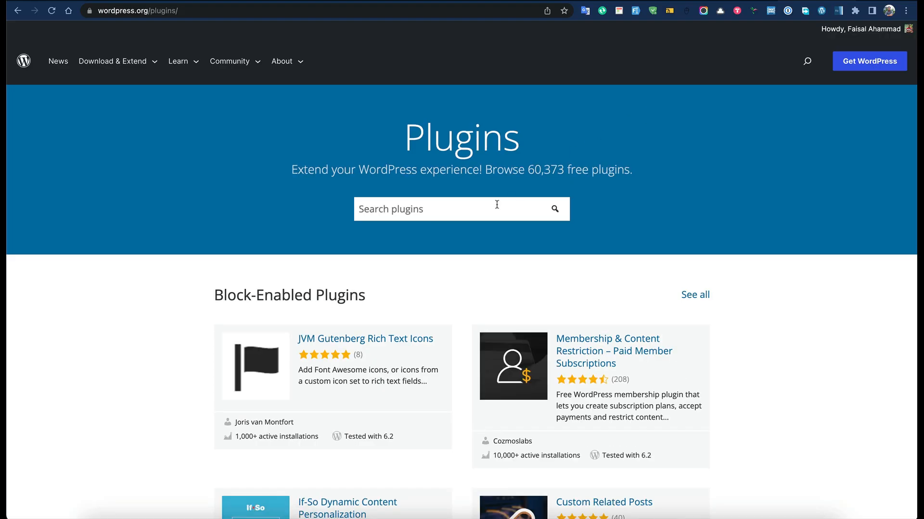
Search the WordPress.org plugin directory for "wp compress" and find WP Compress – Image Optimizer in the results.
type("wp compores")
key("BackSpace")
key("BackSpace")
key("BackSpace")
key("BackSpace")
type("ress")
key("Return")
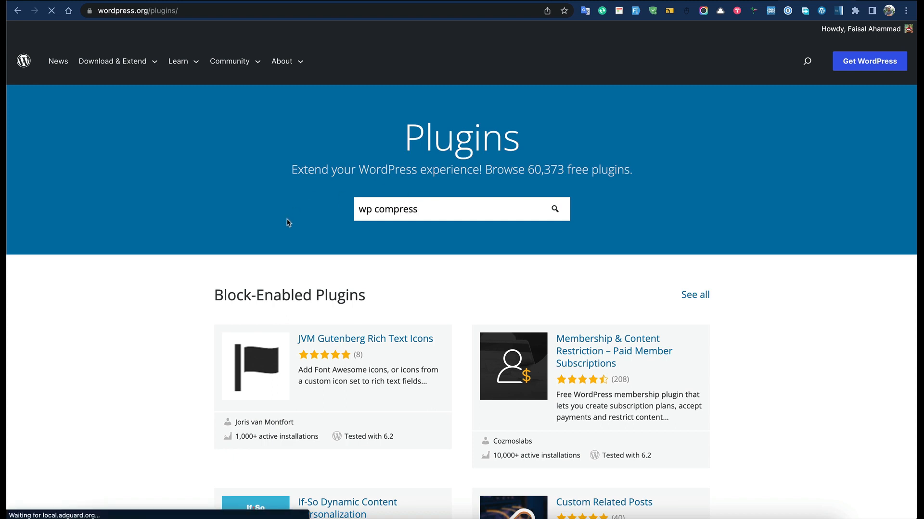
scroll(383, 346, "down", 3)
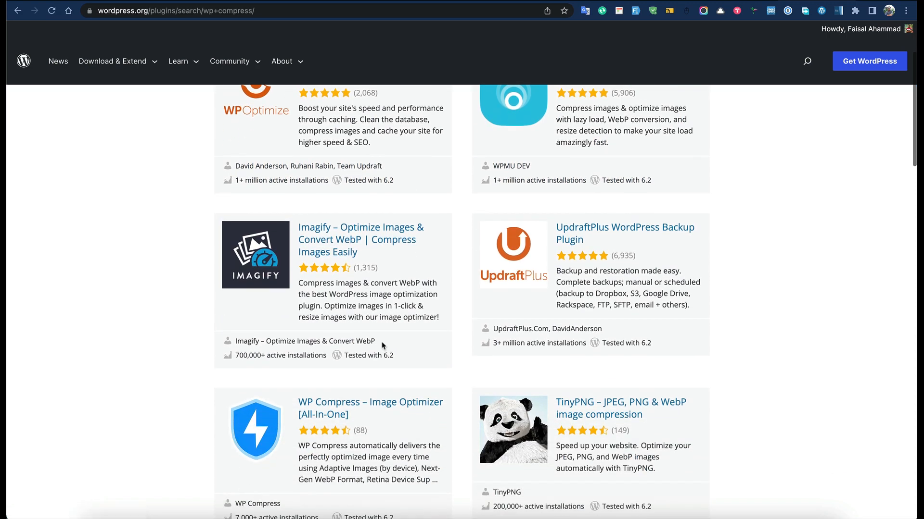
Open the WP Compress – Image Optimizer [All-In-One] plugin page and download wp-compress-image-optimizer.zip with Free Download Manager.
scroll(384, 346, "down", 2)
left_click(318, 327)
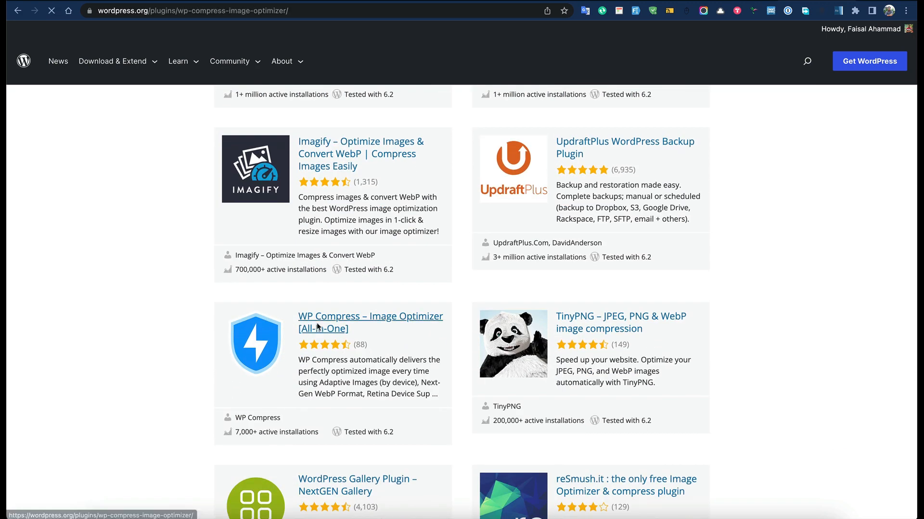
left_click(686, 330)
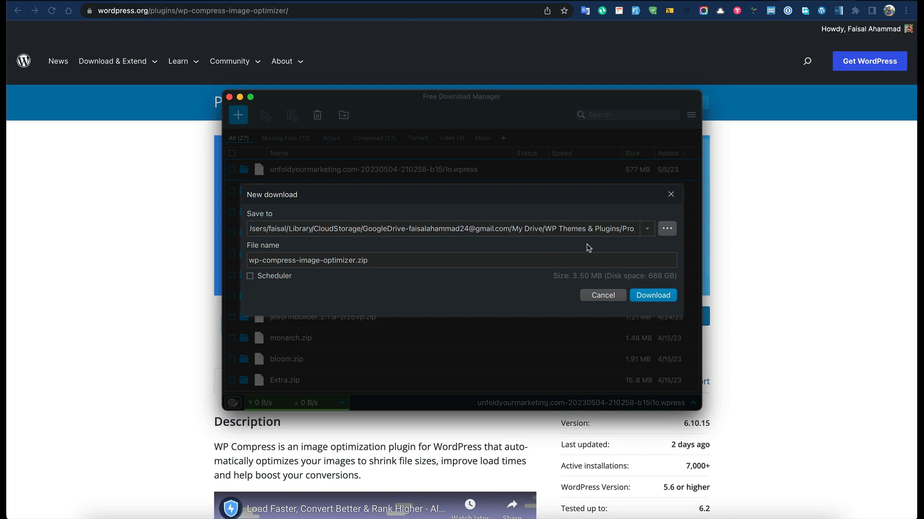
left_click(650, 296)
left_click(768, 259)
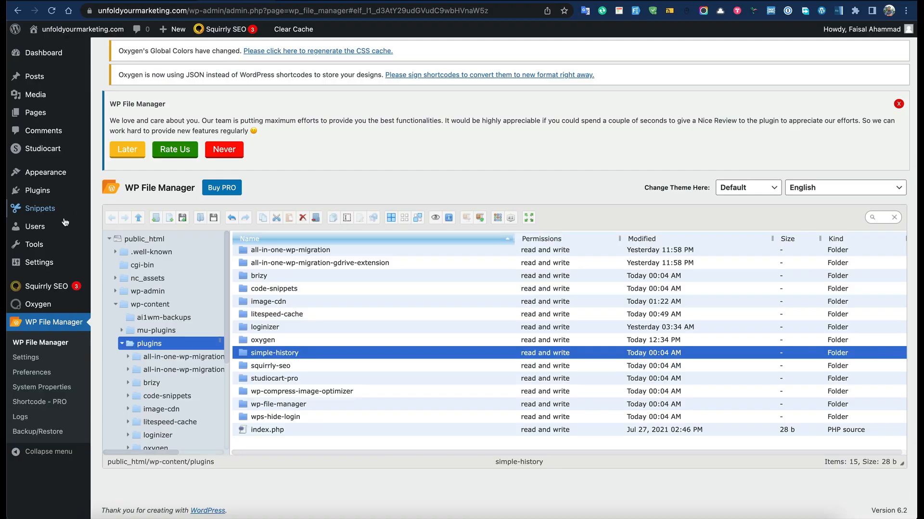
Open the site's Add Plugins page in the WordPress admin and show the form for uploading a plugin in .zip format.
mouse_move(37, 190)
left_click(115, 208)
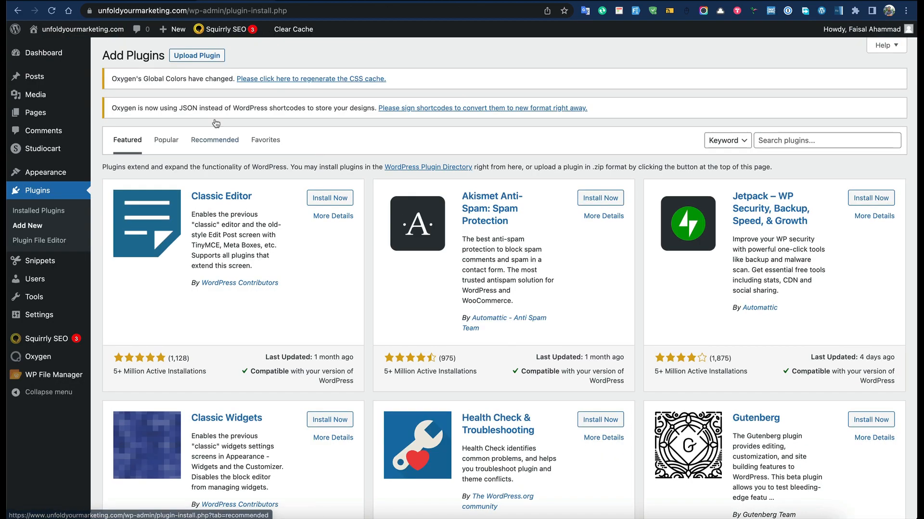
left_click(202, 56)
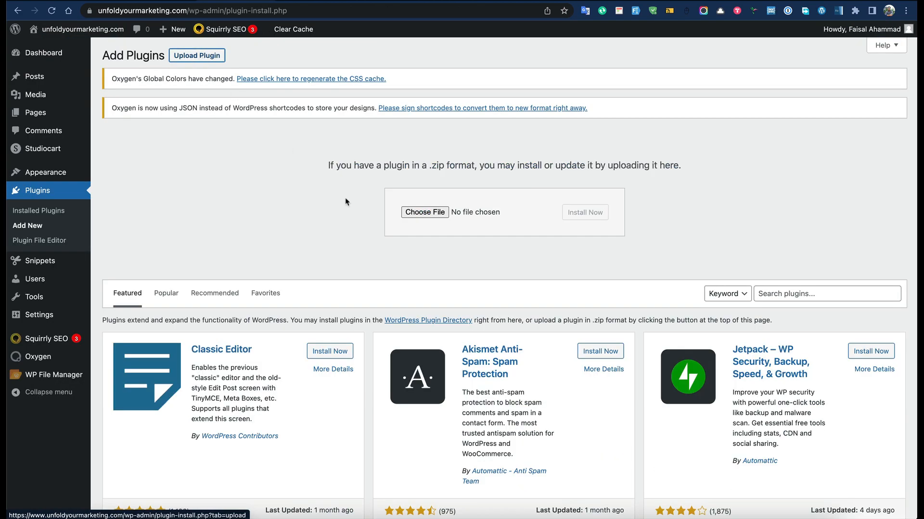
left_click(422, 212)
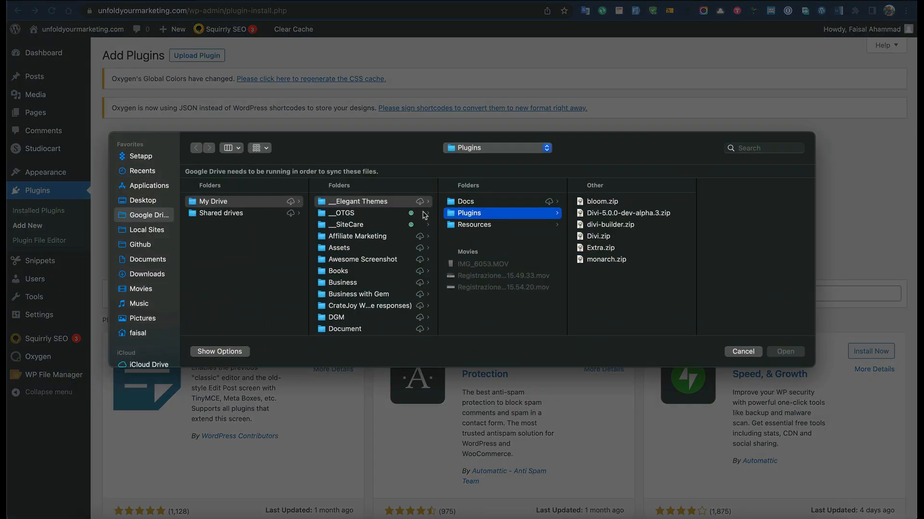
left_click(742, 352)
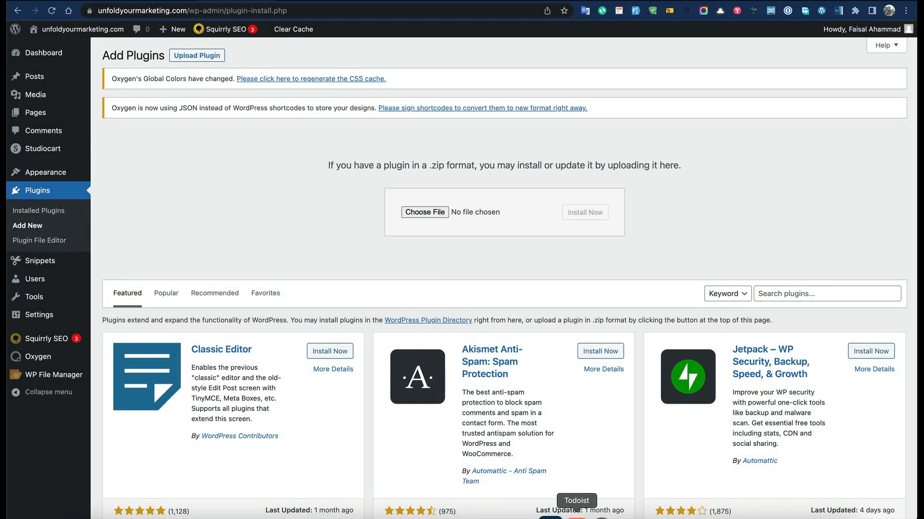
Locate the downloaded wp-compress-image-optimizer.zip in Finder through Free Download Manager and supply it as the plugin upload file.
left_click(553, 514)
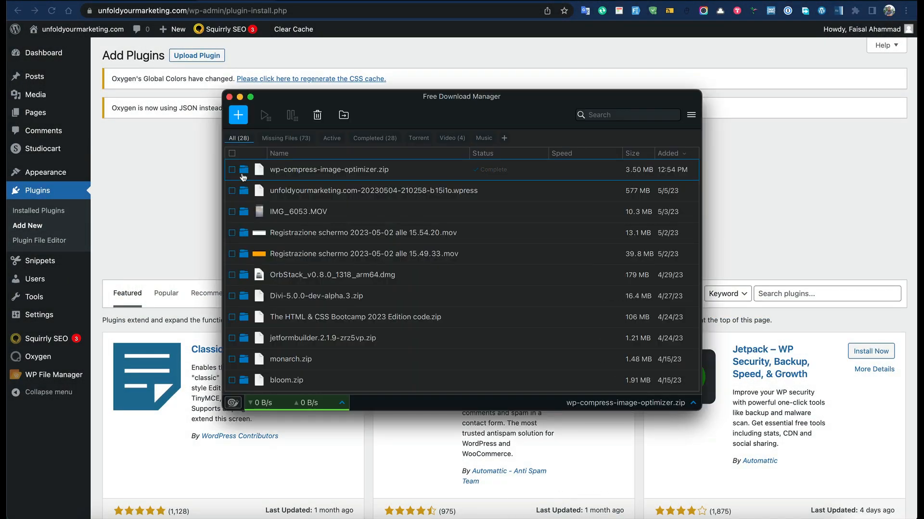
left_click(244, 175)
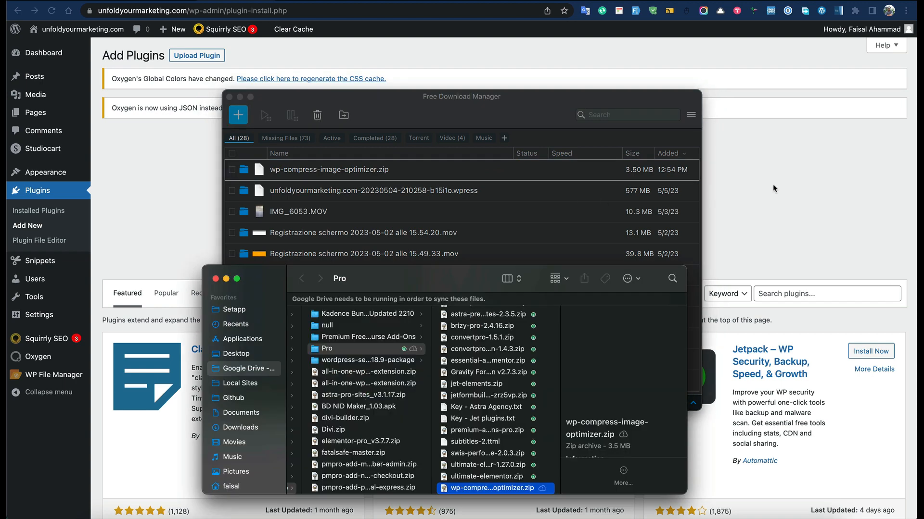
left_click(774, 189)
left_click(96, 515)
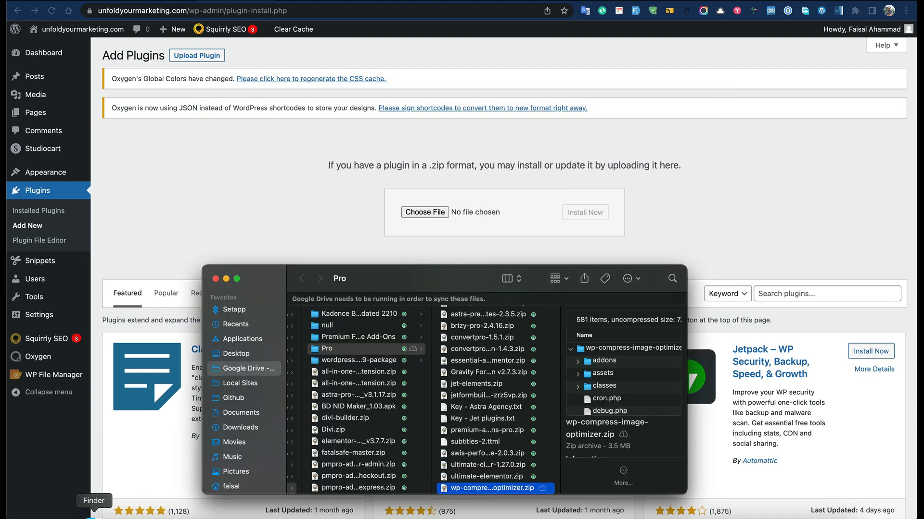
scroll(520, 444, "down", 2)
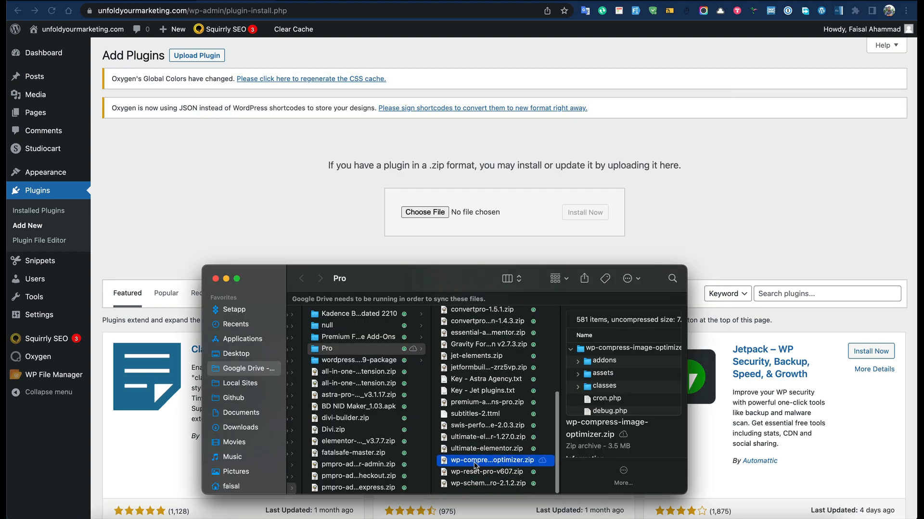
left_click_drag(477, 462, 419, 215)
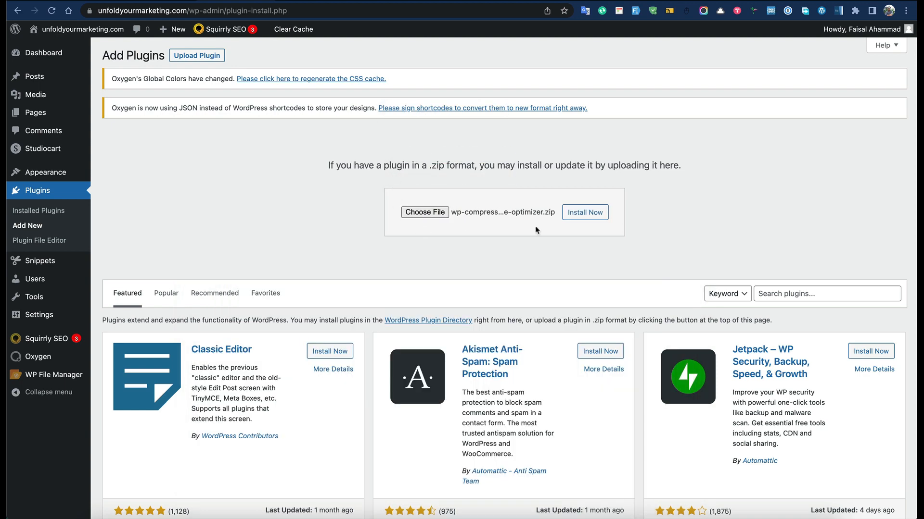
Install the plugin from wp-compress-image-optimizer.zip and replace the current WP Compress version with the uploaded one.
left_click(583, 217)
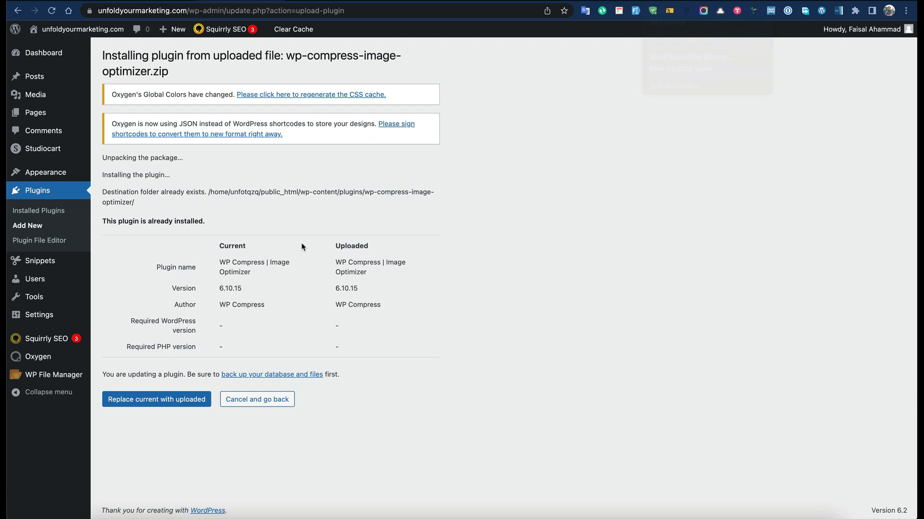
left_click(143, 402)
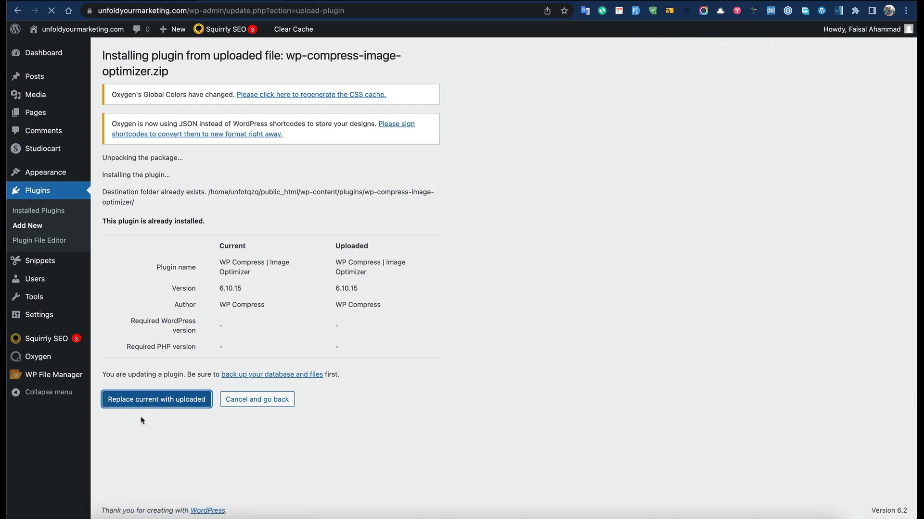